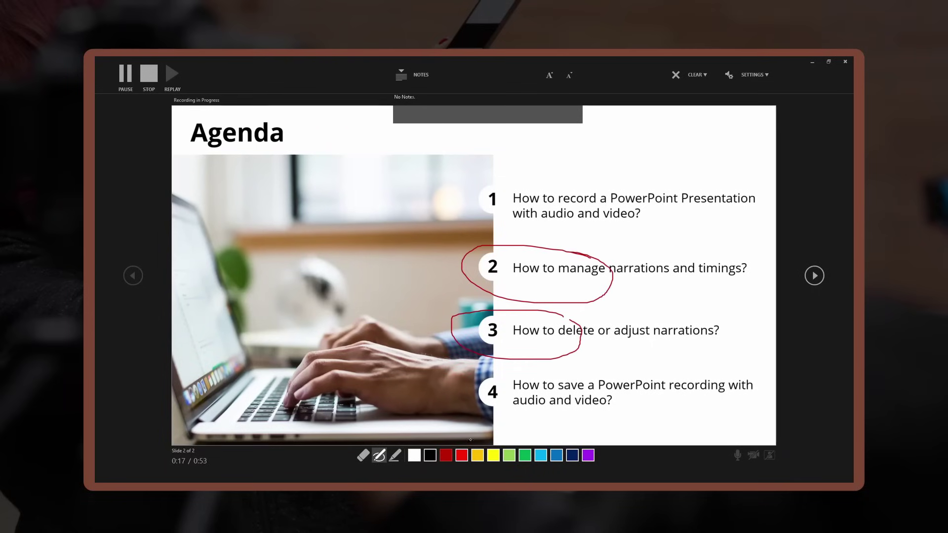
- Highlight the words 'audio and video' and 'recording with' on Agenda item 4
click(396, 455)
drag(513, 412, 620, 412)
drag(639, 397, 752, 391)
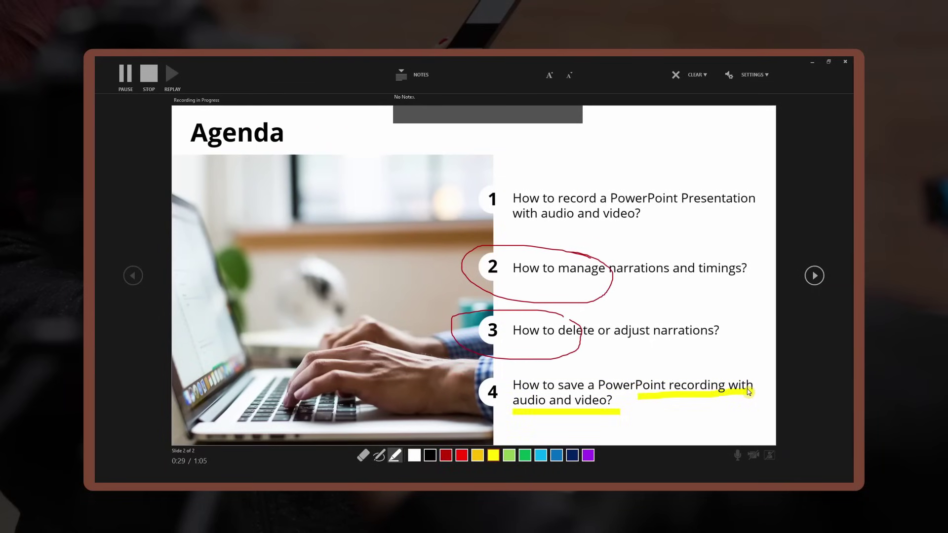
- End the recording and preview Create a Video's recorded timings and narrations choices
click(118, 199)
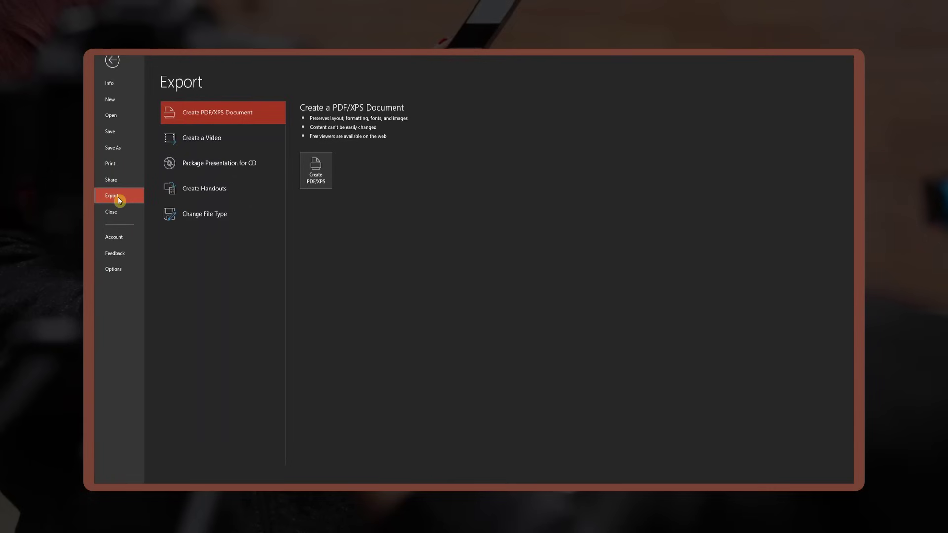
click(227, 144)
click(442, 189)
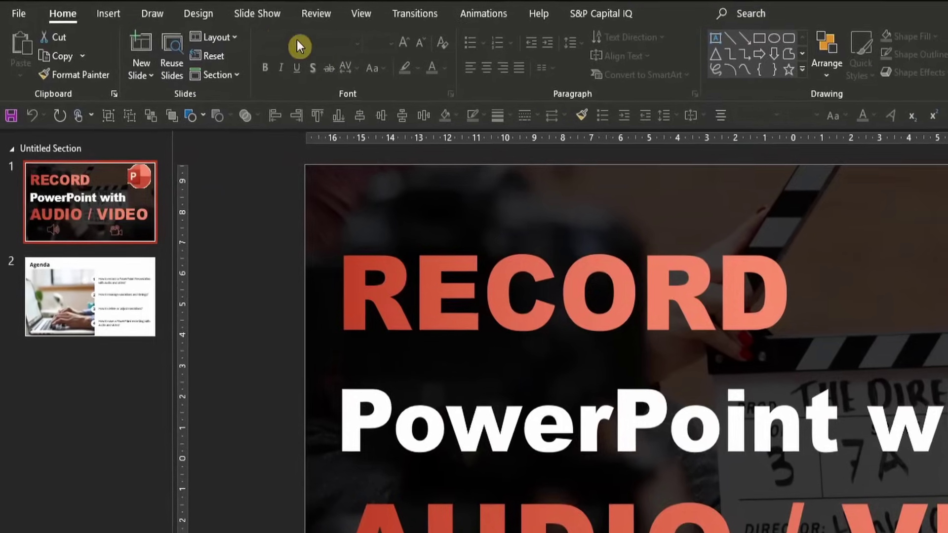
- Start recording the slide show from the beginning using the Slide Show tab's Record menu
click(244, 13)
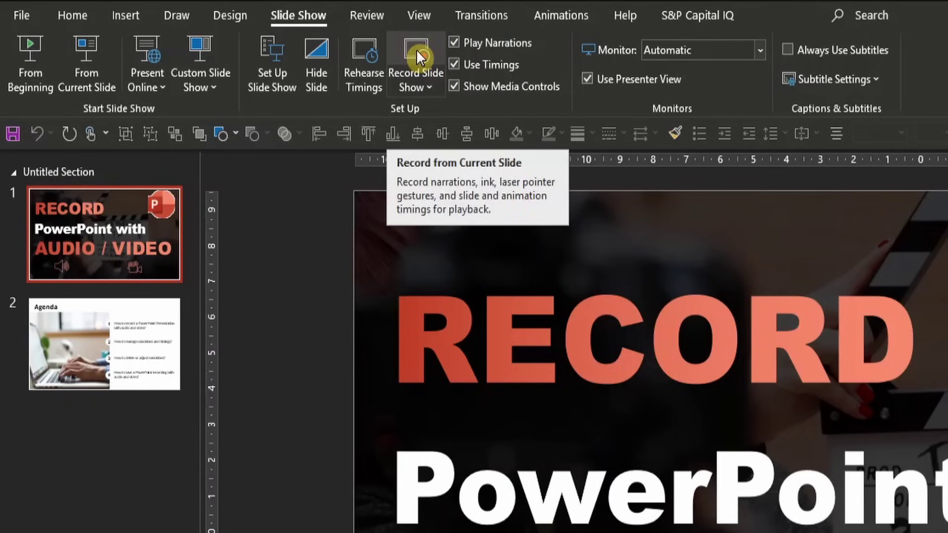
click(428, 88)
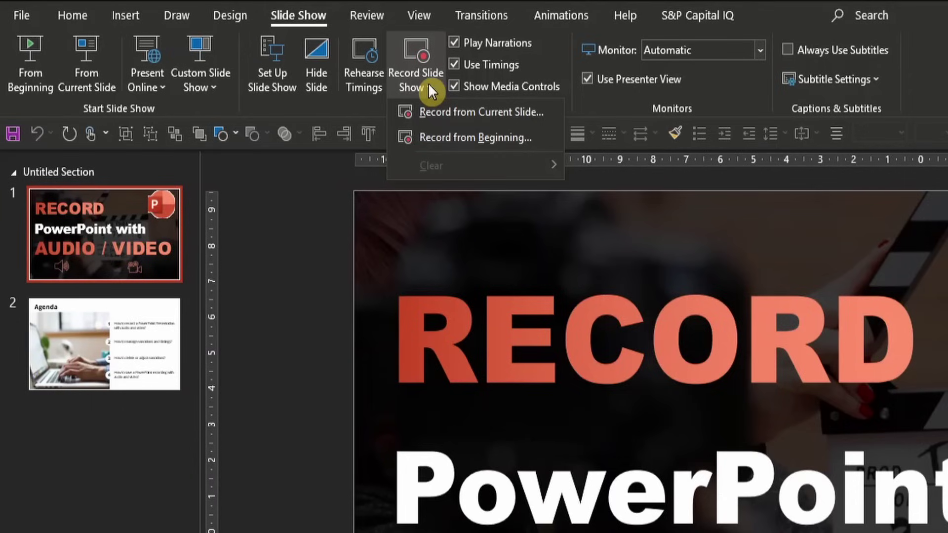
click(447, 138)
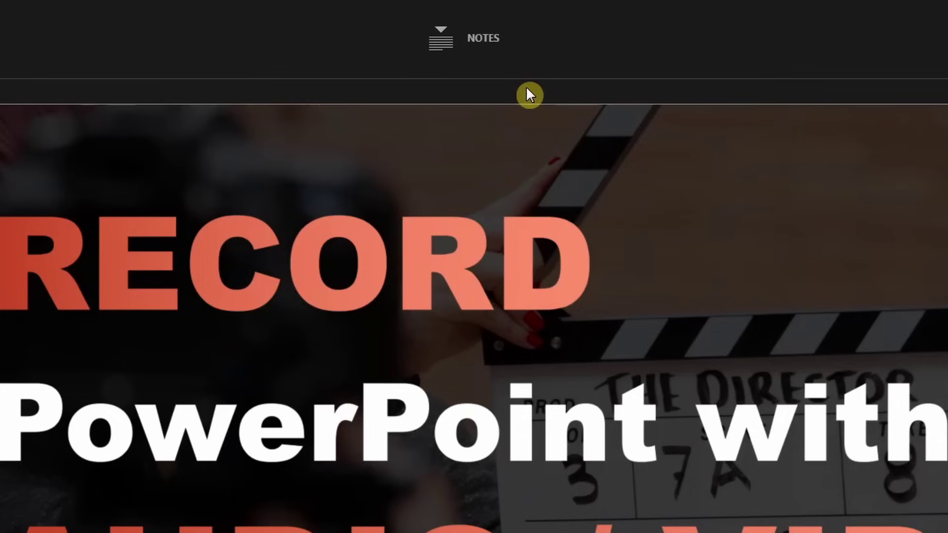
- Show the speaker notes, check the Clear options, and open the microphone and camera Settings list
click(454, 40)
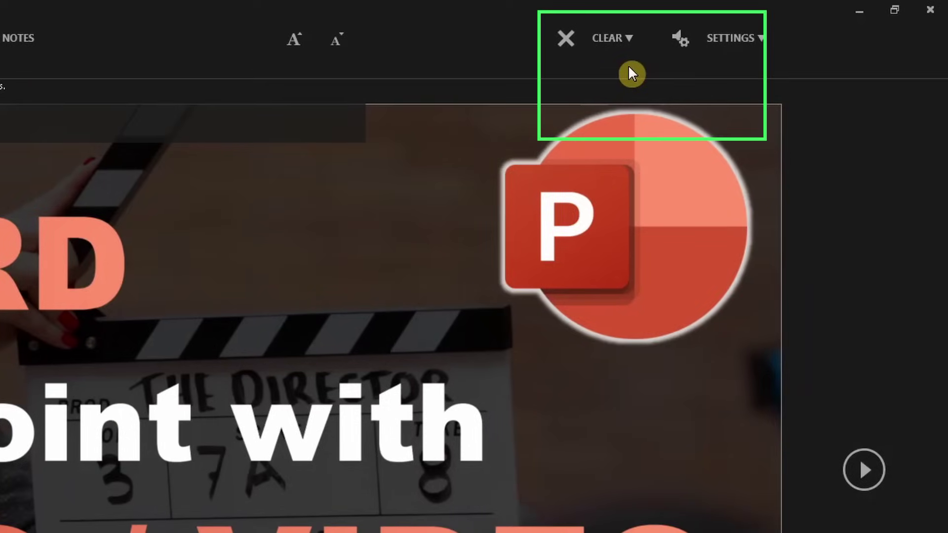
click(632, 36)
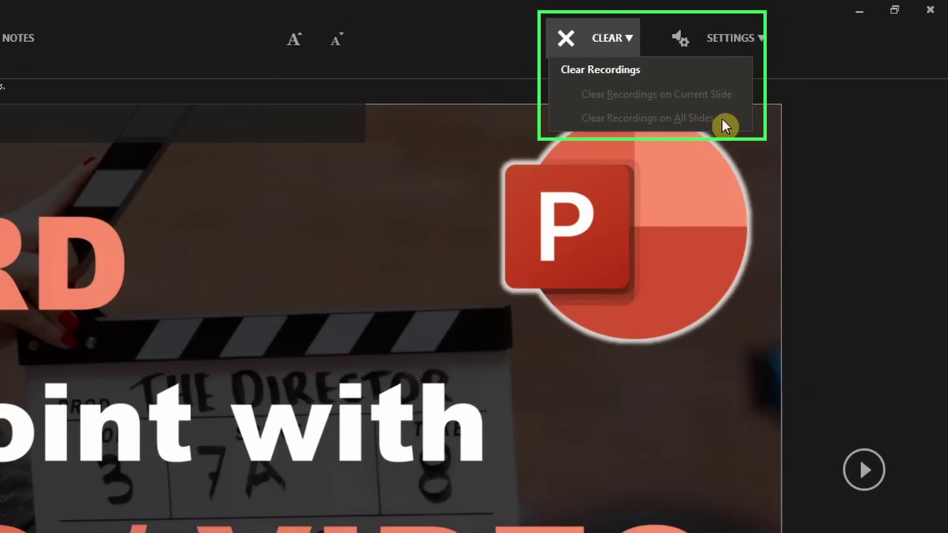
key(Escape)
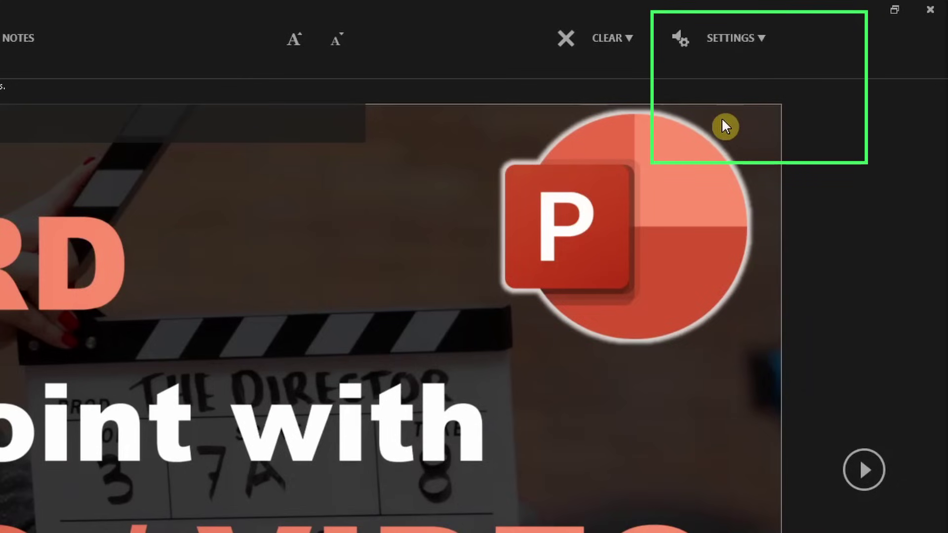
click(761, 37)
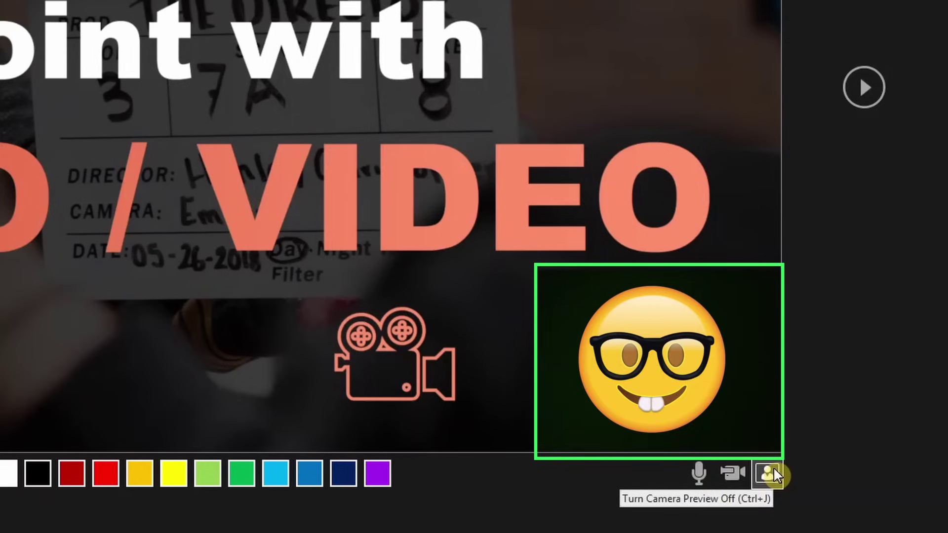
- Switch off the live camera preview in the recording window's bottom-right corner
click(769, 474)
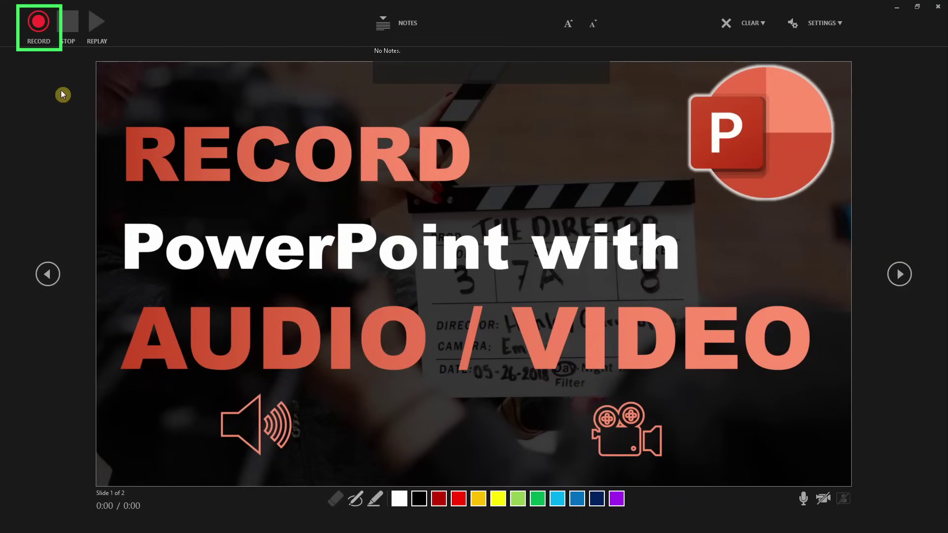
- Record a 36-second narration for the title slide, then check the Clear options
click(31, 23)
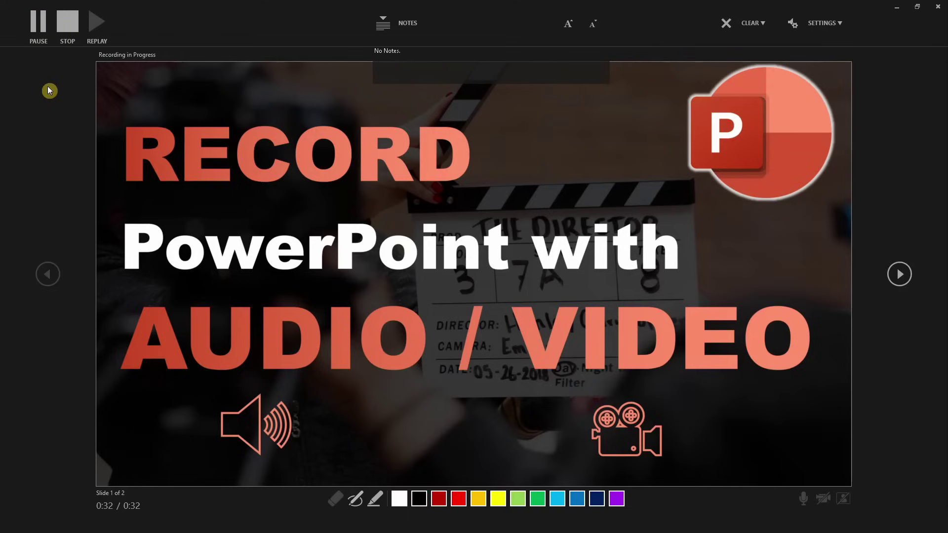
click(68, 27)
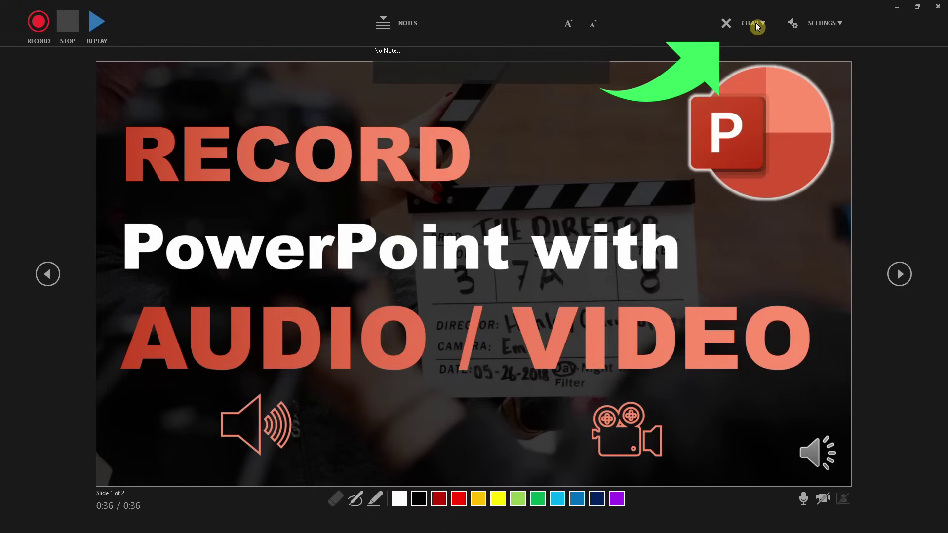
click(756, 24)
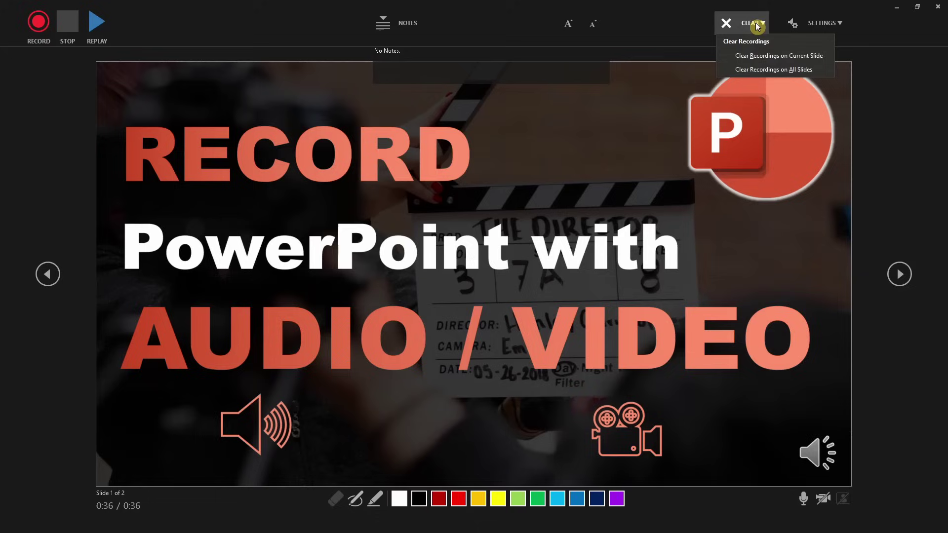
click(759, 53)
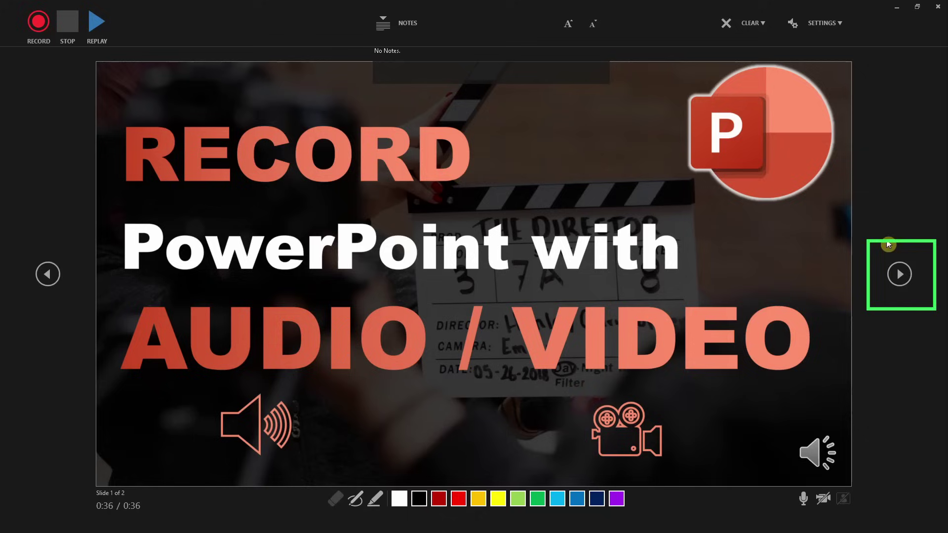
- Move to the Agenda slide, start recording, and circle items 2 and 3 with the dark red pen
click(900, 275)
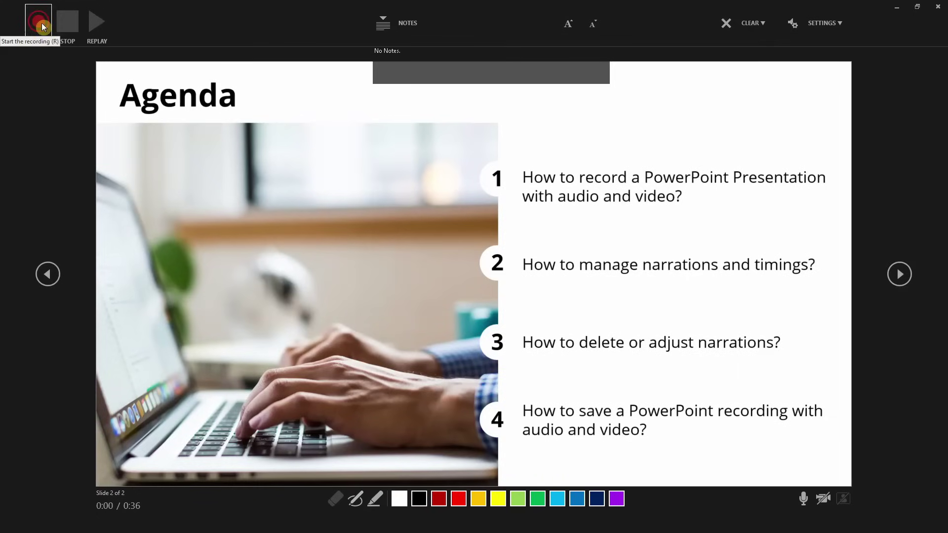
click(39, 23)
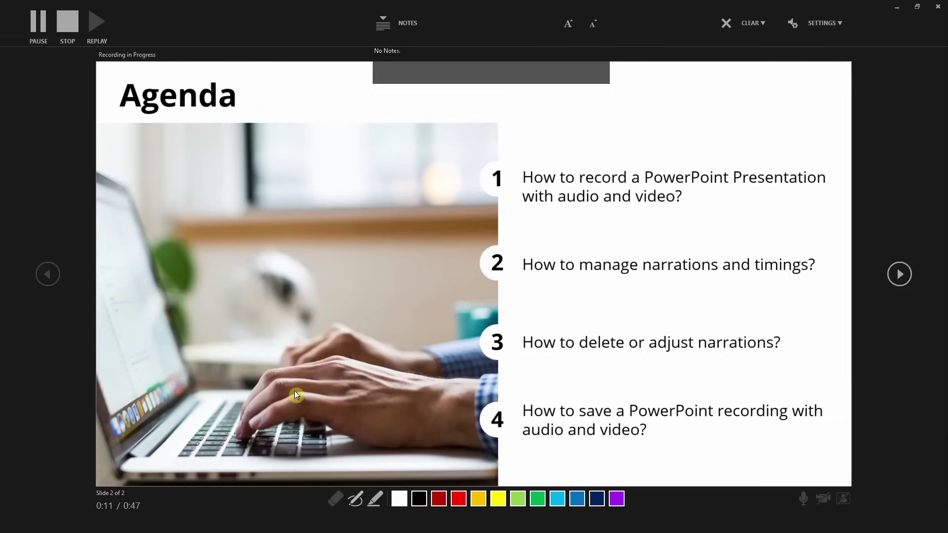
click(357, 500)
click(438, 499)
drag(617, 246, 597, 245)
mouse_move(587, 326)
mouse_down()
mouse_move(478, 319)
mouse_move(607, 358)
mouse_move(593, 329)
mouse_up()
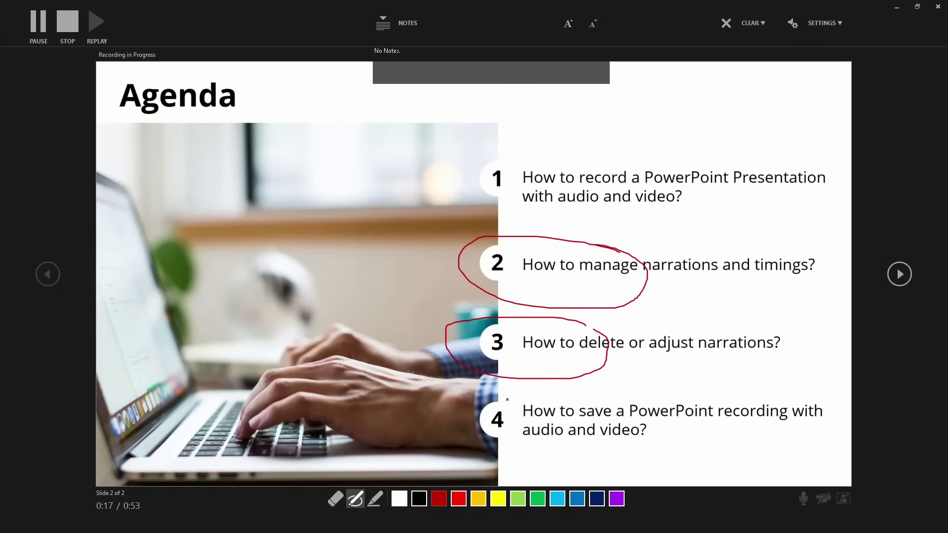
click(375, 500)
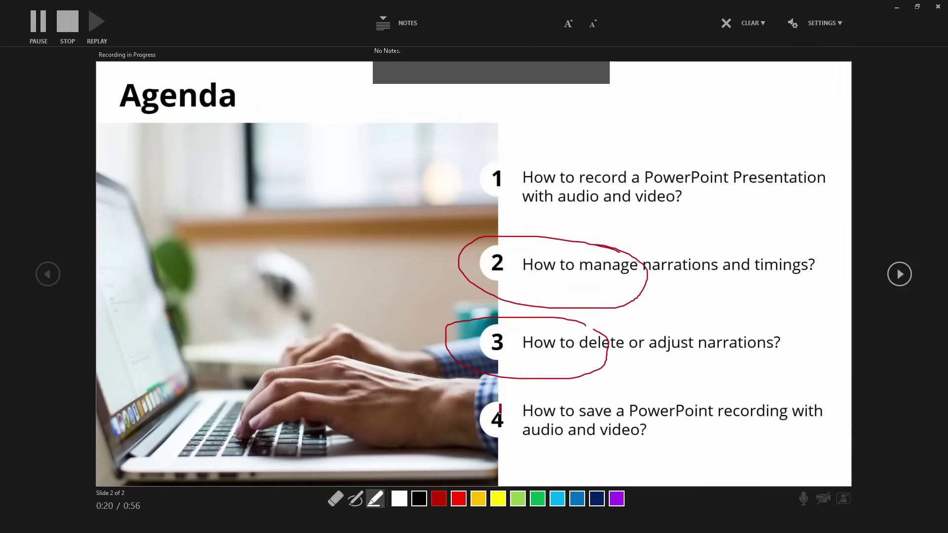
- Underline item 4's wording in yellow highlighter and stop the 43-second Agenda narration
click(498, 499)
mouse_move(523, 444)
mouse_down()
mouse_move(657, 444)
mouse_move(683, 424)
mouse_move(823, 416)
mouse_up()
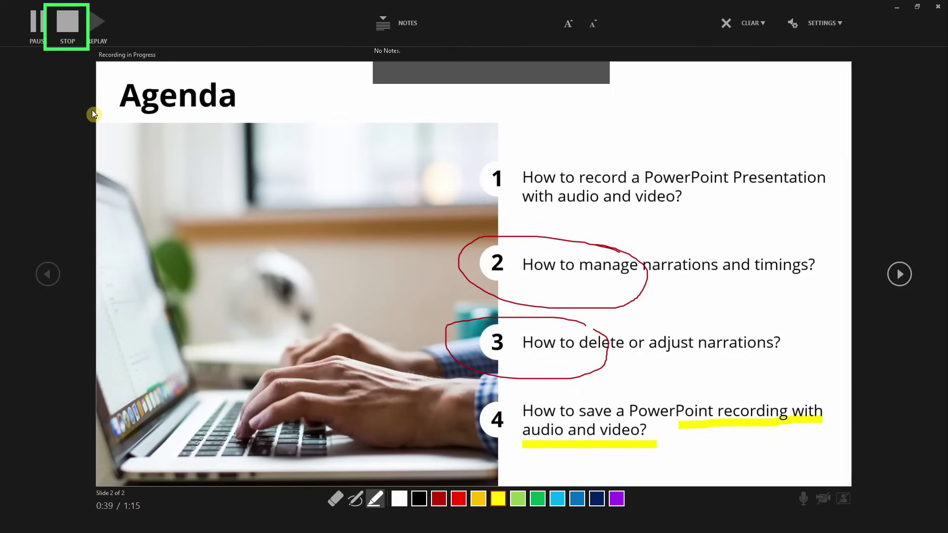
click(68, 22)
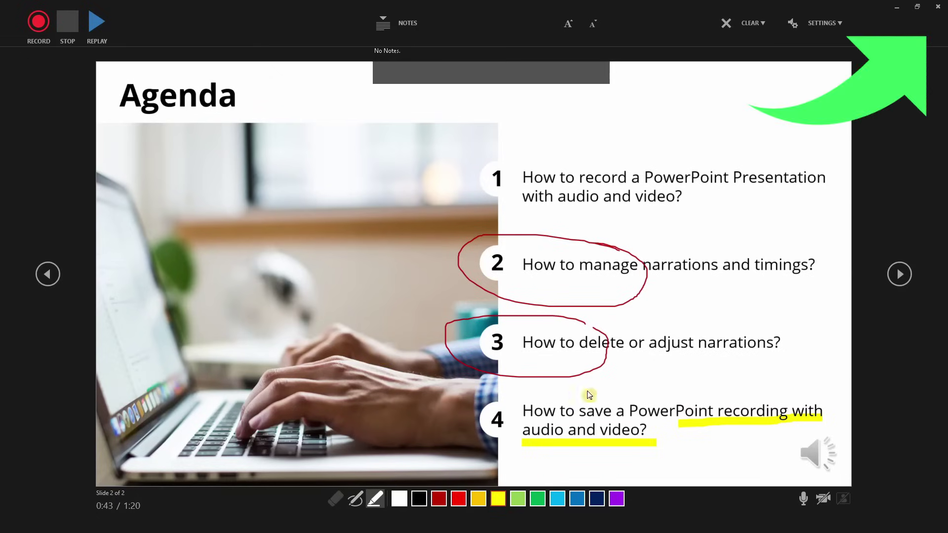
- Close the recording window and select the Agenda slide's narration sound icon
click(938, 8)
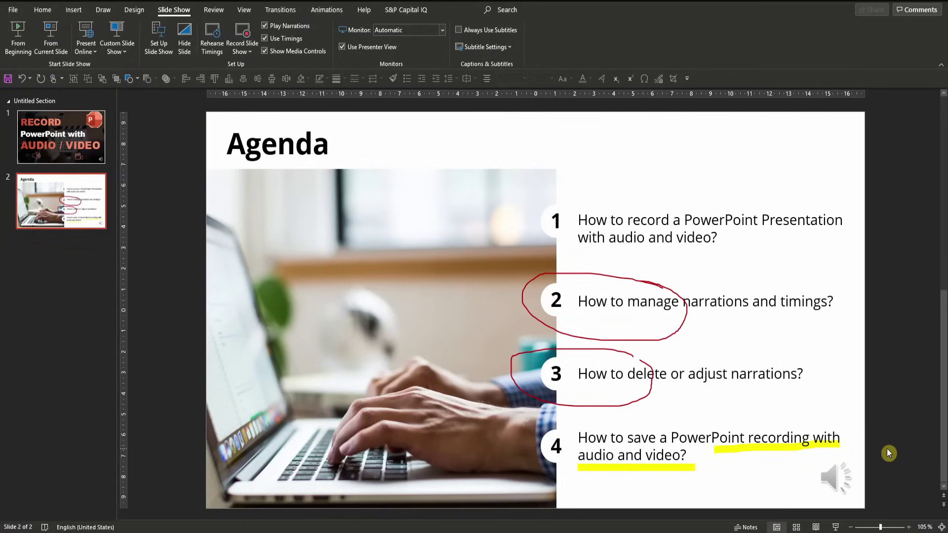
click(835, 480)
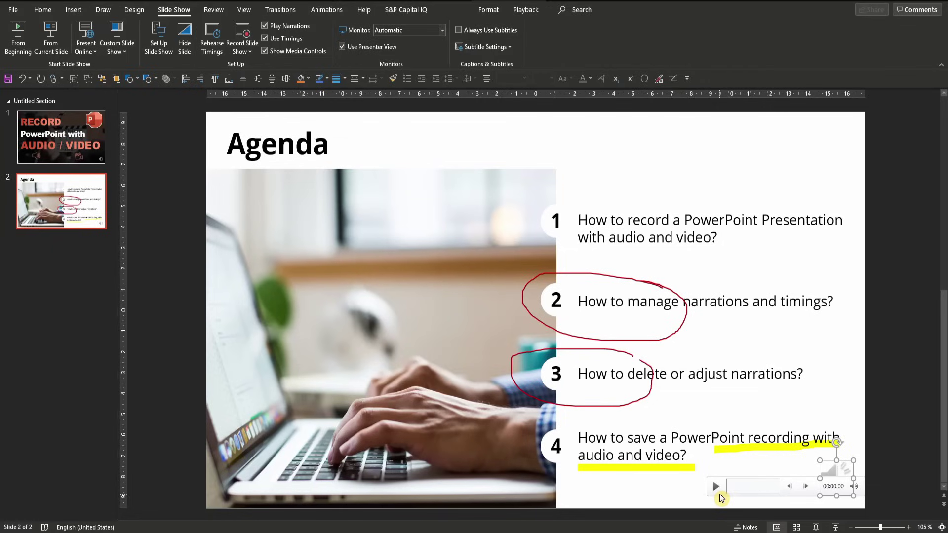
- Show the narration clip's Playback settings: starts Automatically, hidden during show
click(528, 15)
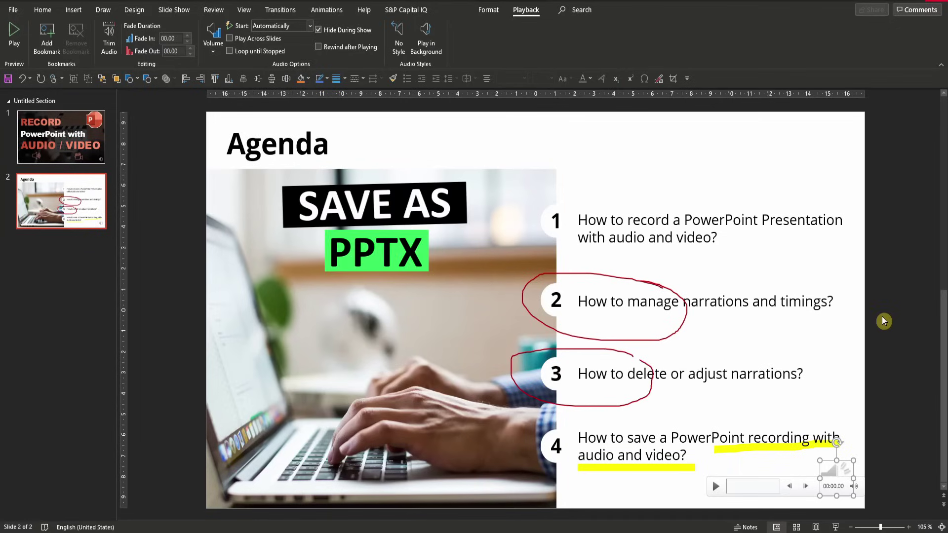
- Save the deck as '013_How to record PPT with audio_v02_powerpoint voice over' in .pptx format
click(884, 321)
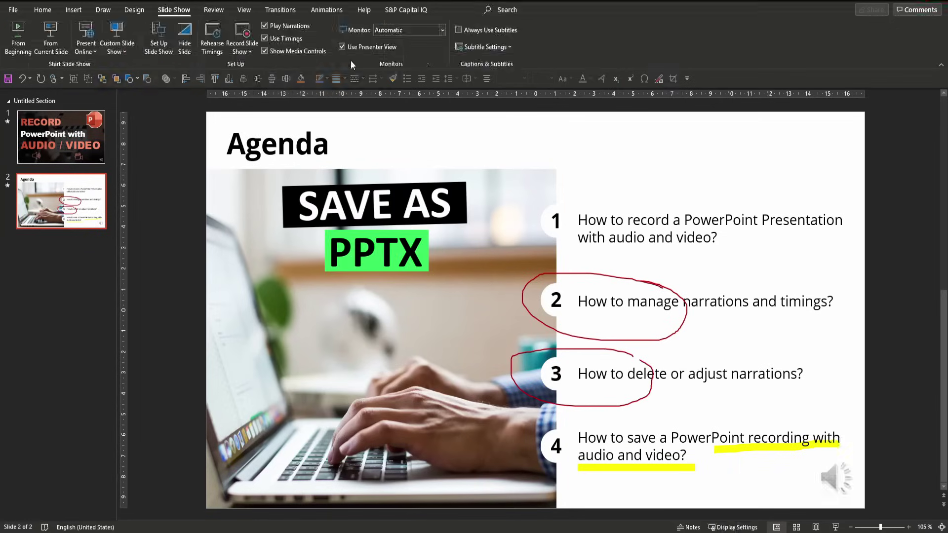
key(F12)
click(293, 336)
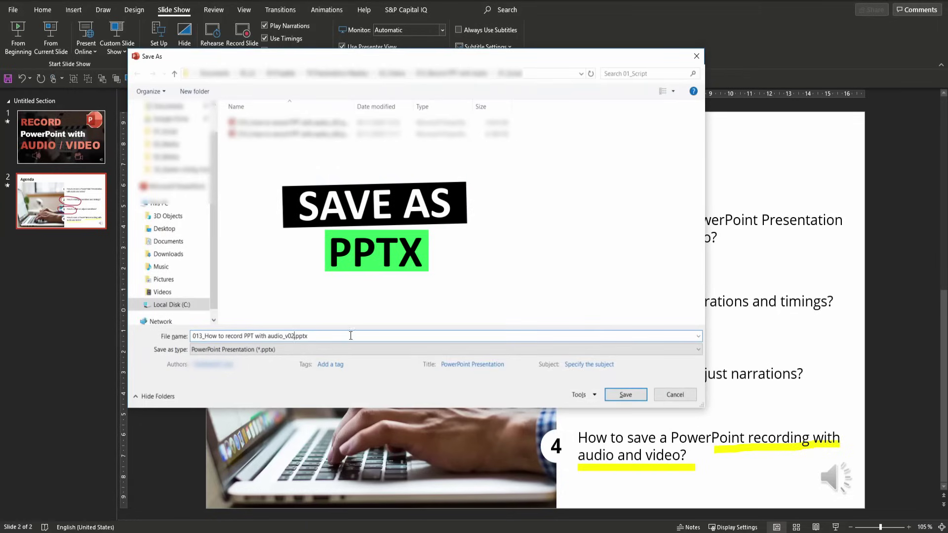
key(BackSpace)
text(2_powerpoint voice over)
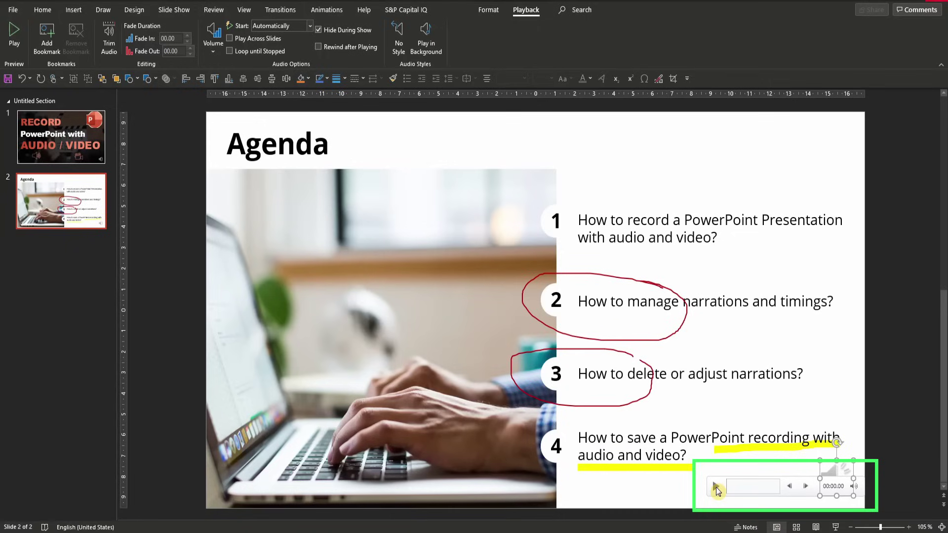
click(887, 431)
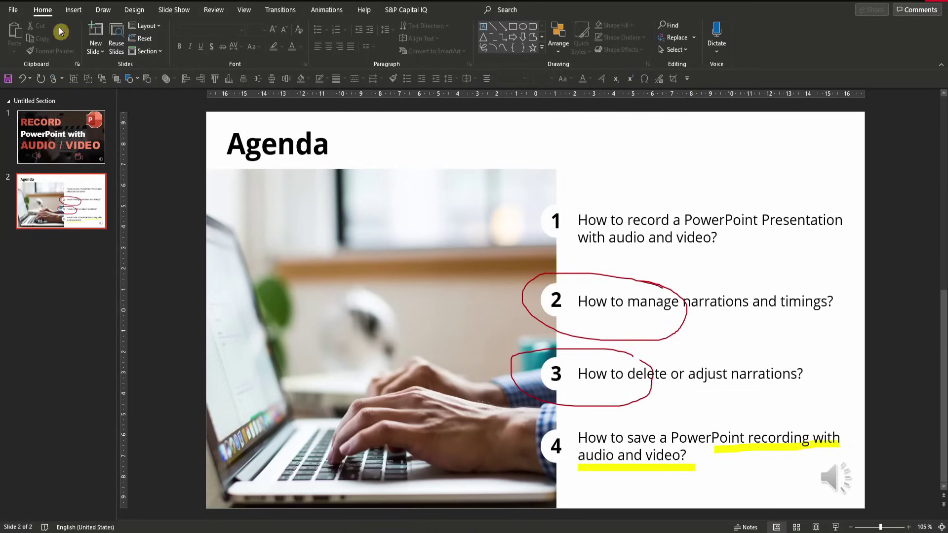
- Under File > Export > Create a Video, keep Full HD (1080p) and select Use Recorded Timings and Narrations
click(12, 13)
click(29, 178)
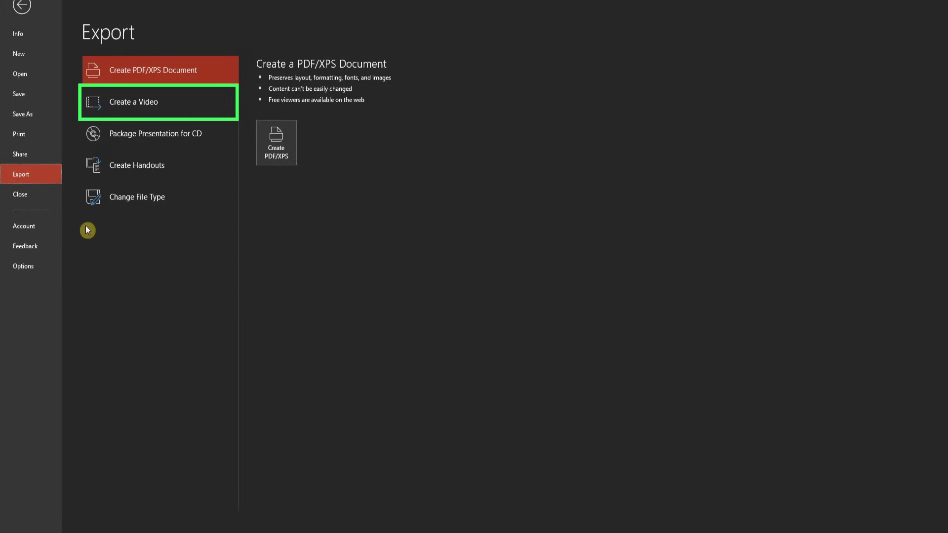
click(164, 105)
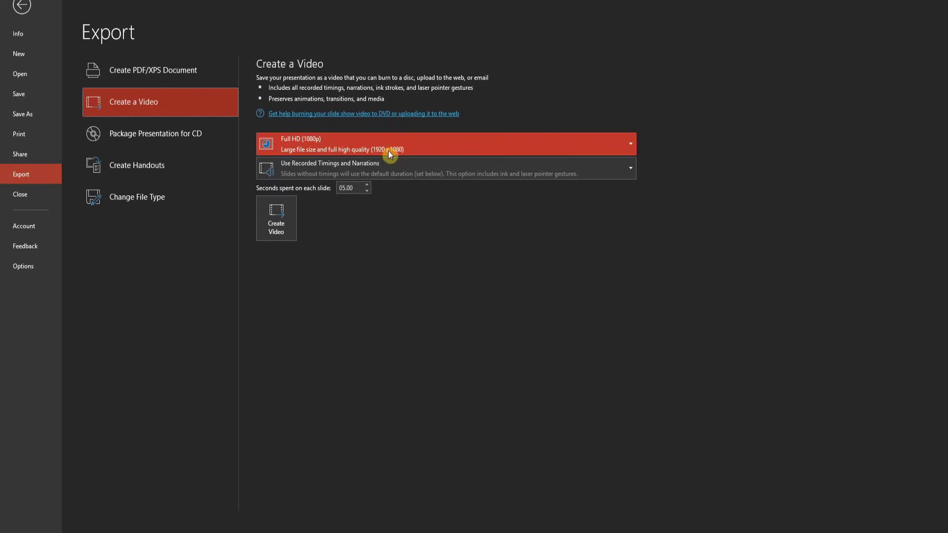
click(435, 165)
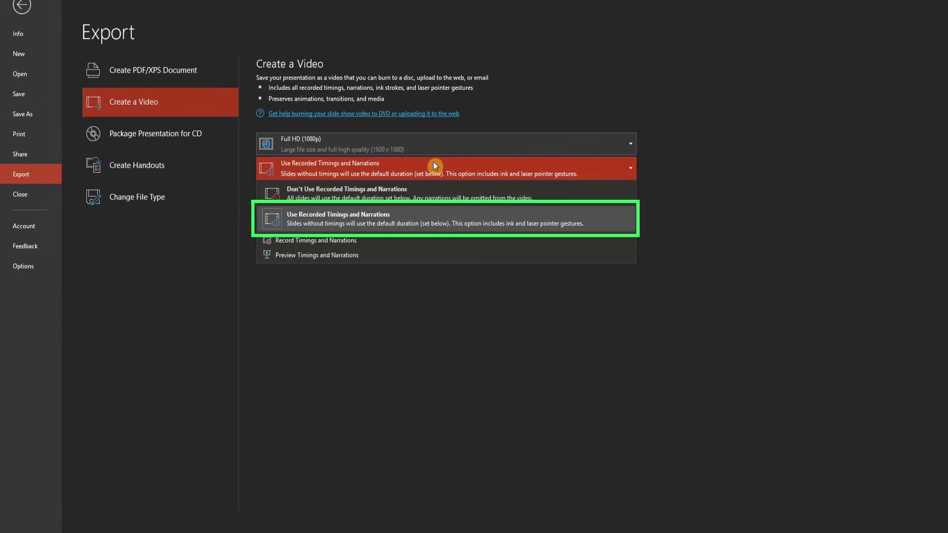
click(390, 223)
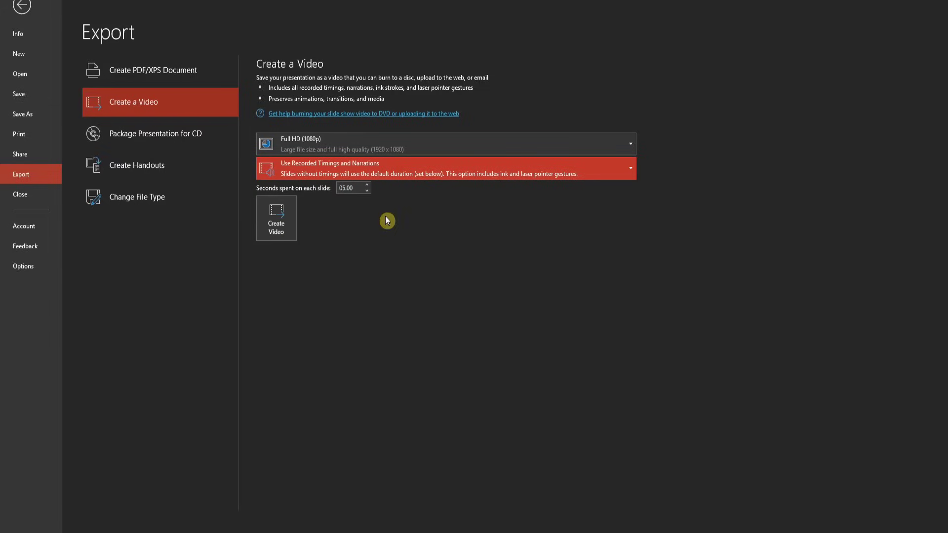
- Create the video and save it as '013_How to record PPT with audio_v01.mp4'
click(289, 217)
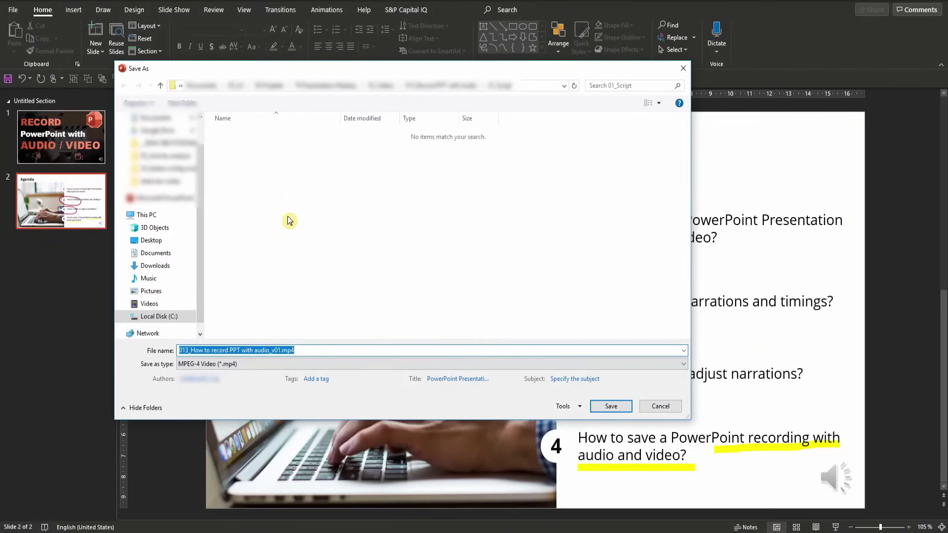
click(611, 407)
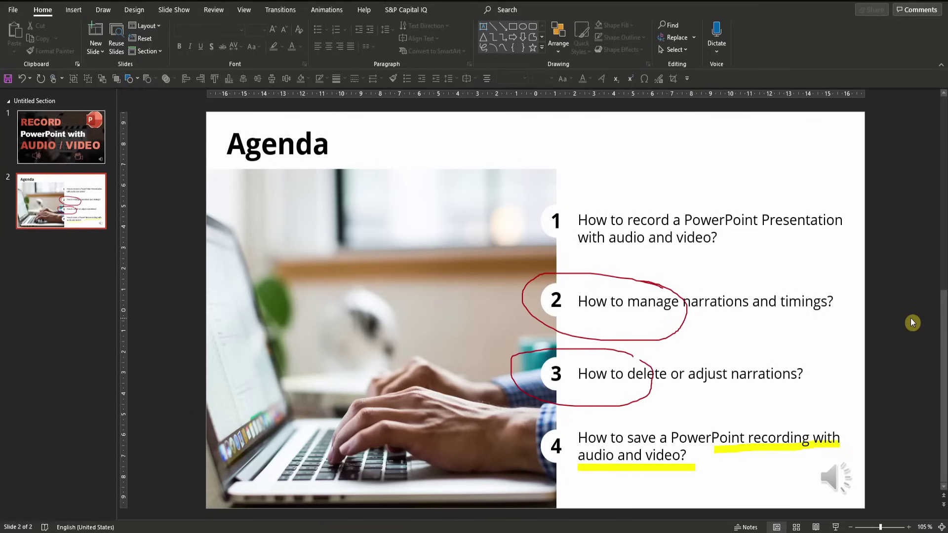
- Open Save As with F12 and expand the Save as type list showing Windows Media Video (*.wmv)
key(F12)
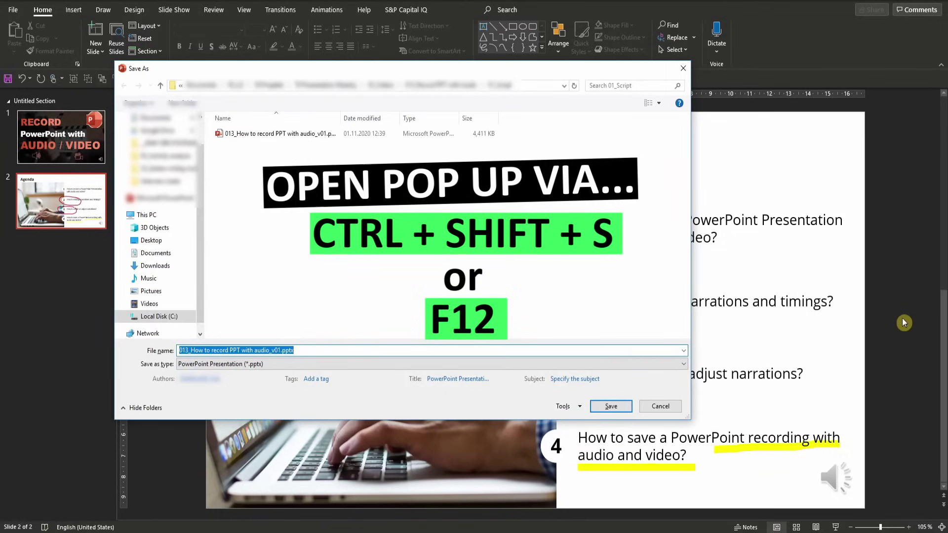
click(364, 365)
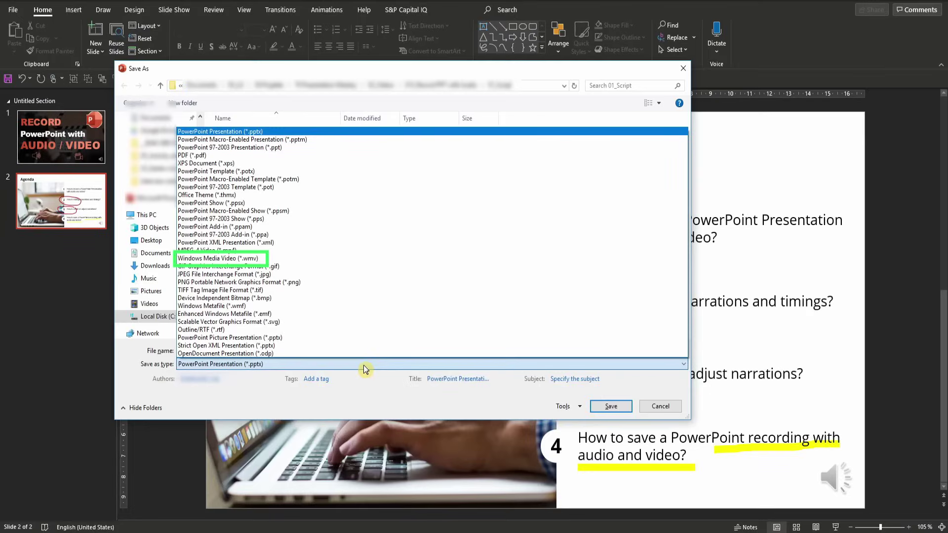